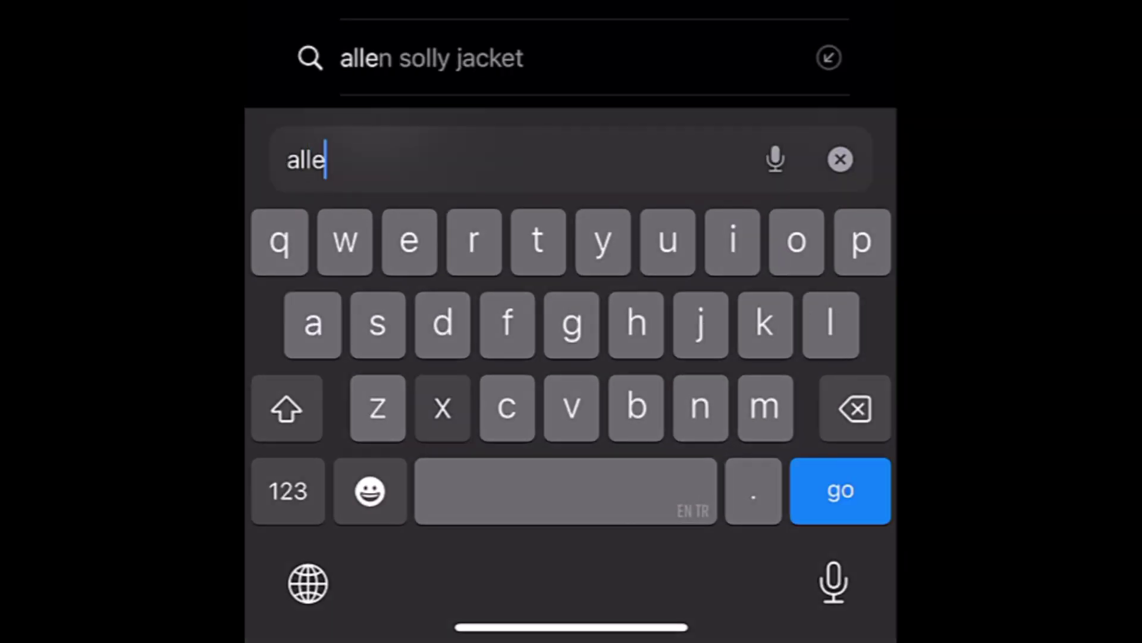
{"action": "type", "text": "xecutor"}
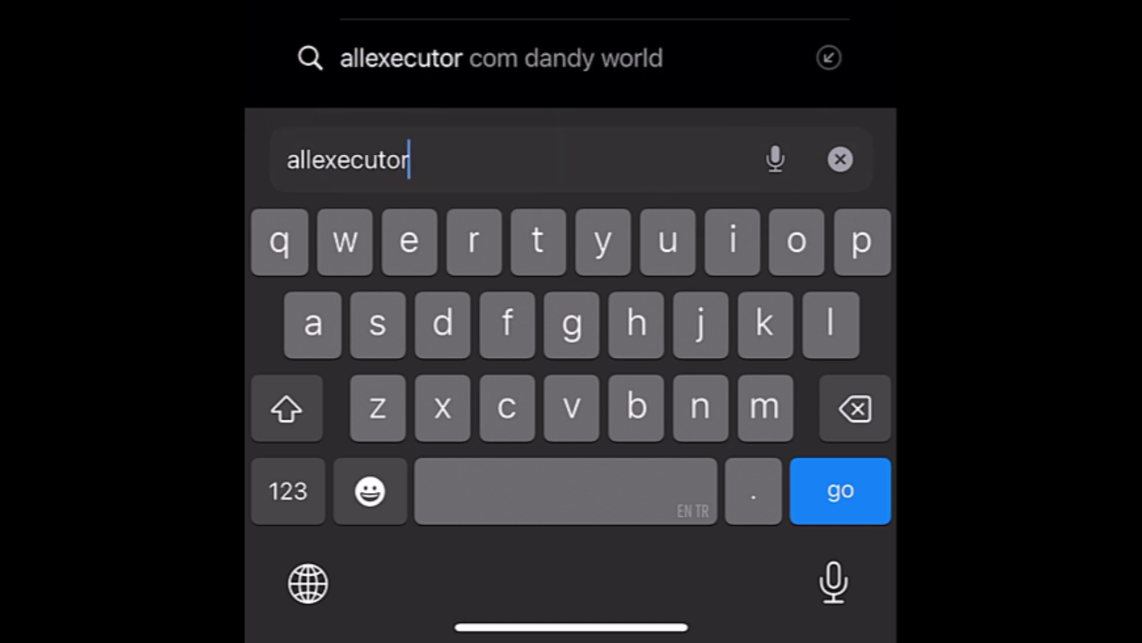
{"action": "type", "text": ".com"}
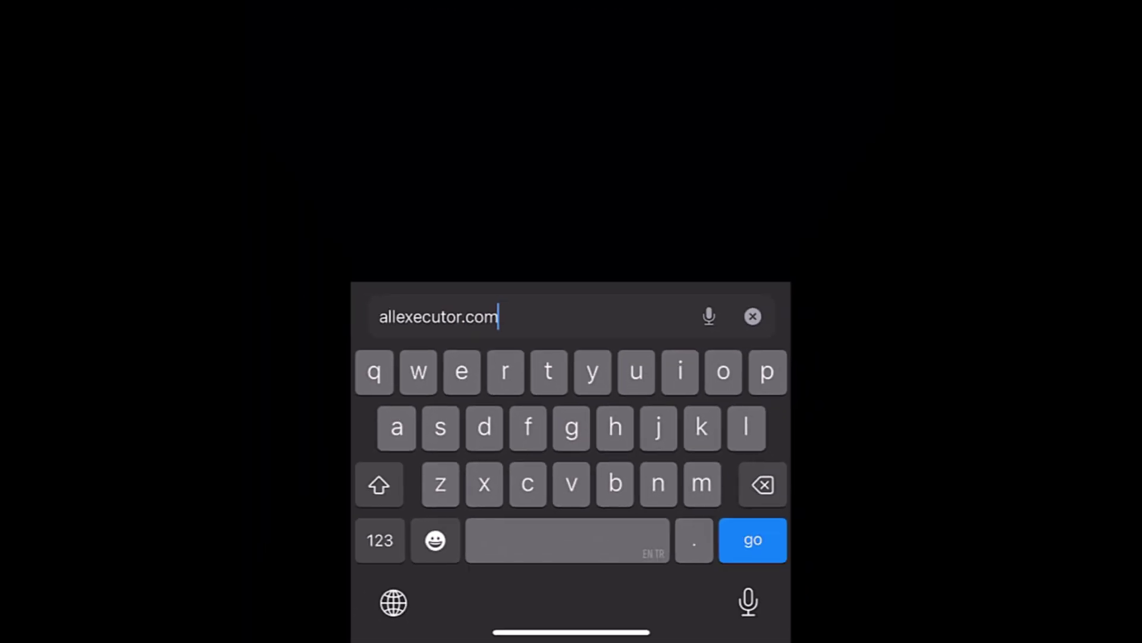
Step: Run the Google search for allexecutor.com
{"action": "key", "text": "Return"}
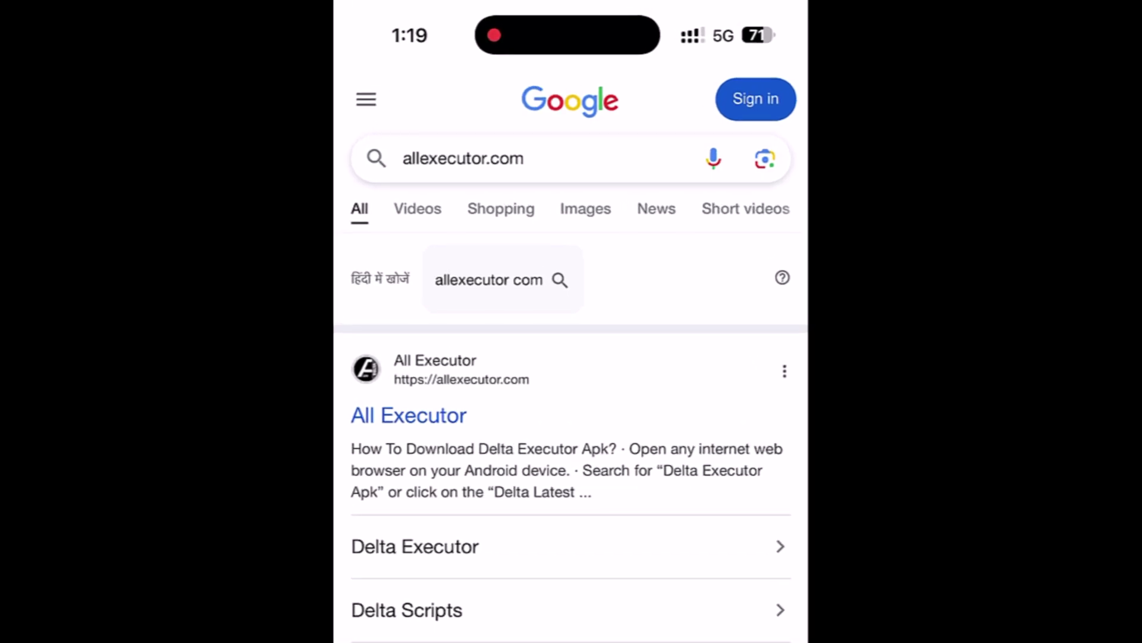
Step: Go from the All Executor result through the site menu to the Delta Executor iOS page
{"action": "left_click", "coordinate": [409, 415]}
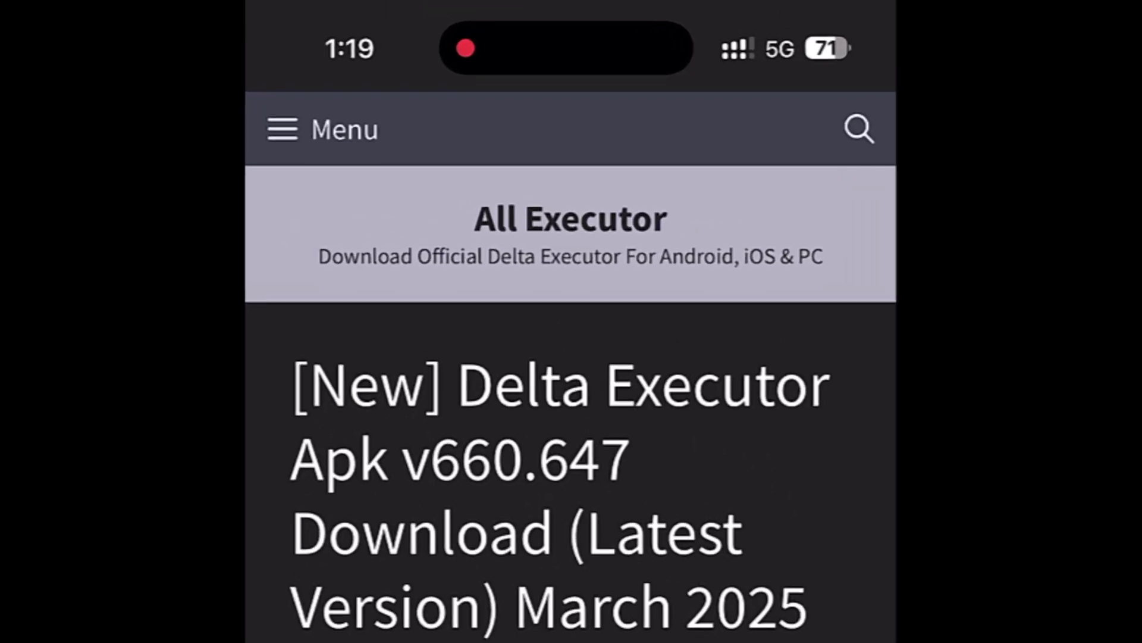
{"action": "left_click", "coordinate": [442, 66]}
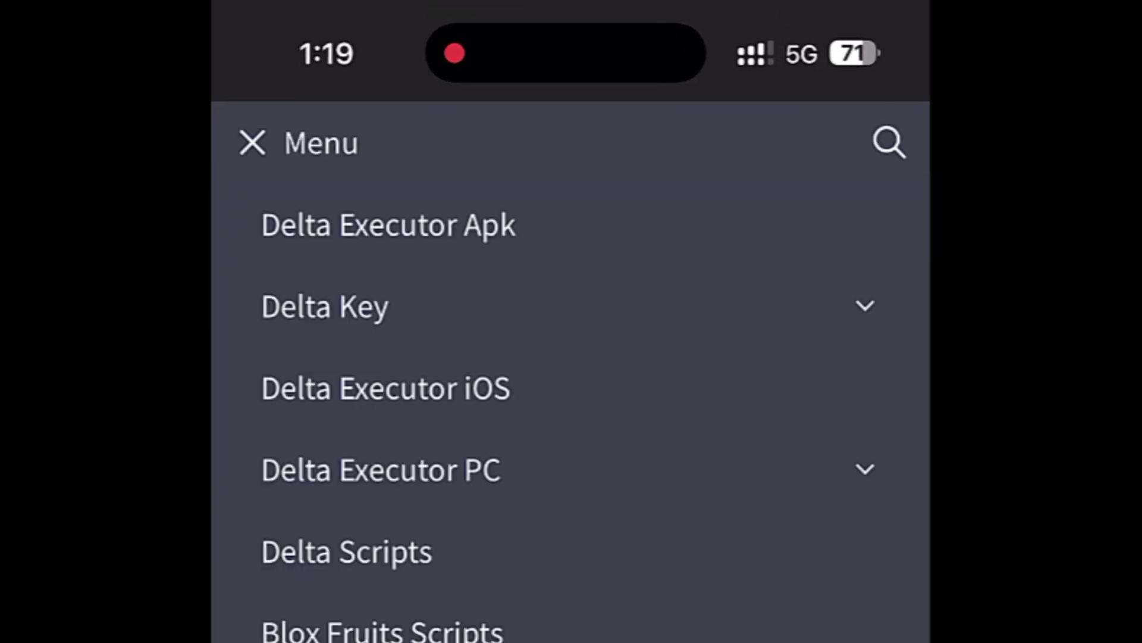
{"action": "left_click", "coordinate": [385, 388]}
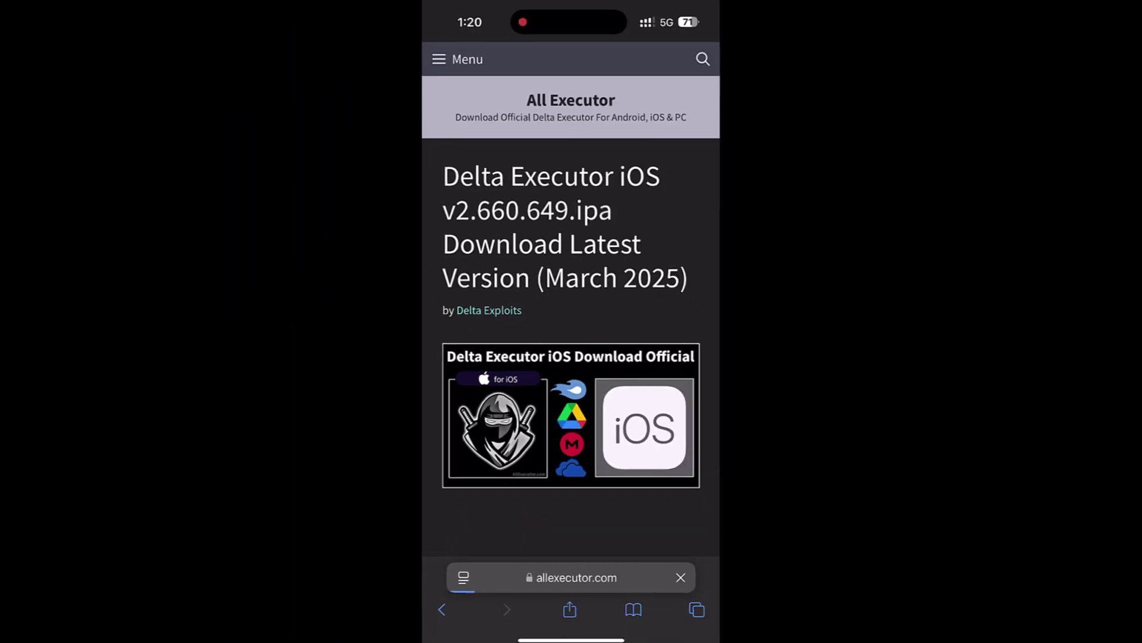
{"action": "scroll", "coordinate": [570, 268], "scroll_direction": "down", "scroll_amount": 1}
{"action": "scroll", "coordinate": [572, 321], "scroll_direction": "down", "scroll_amount": 5}
{"action": "scroll", "coordinate": [571, 321], "scroll_direction": "down", "scroll_amount": 5}
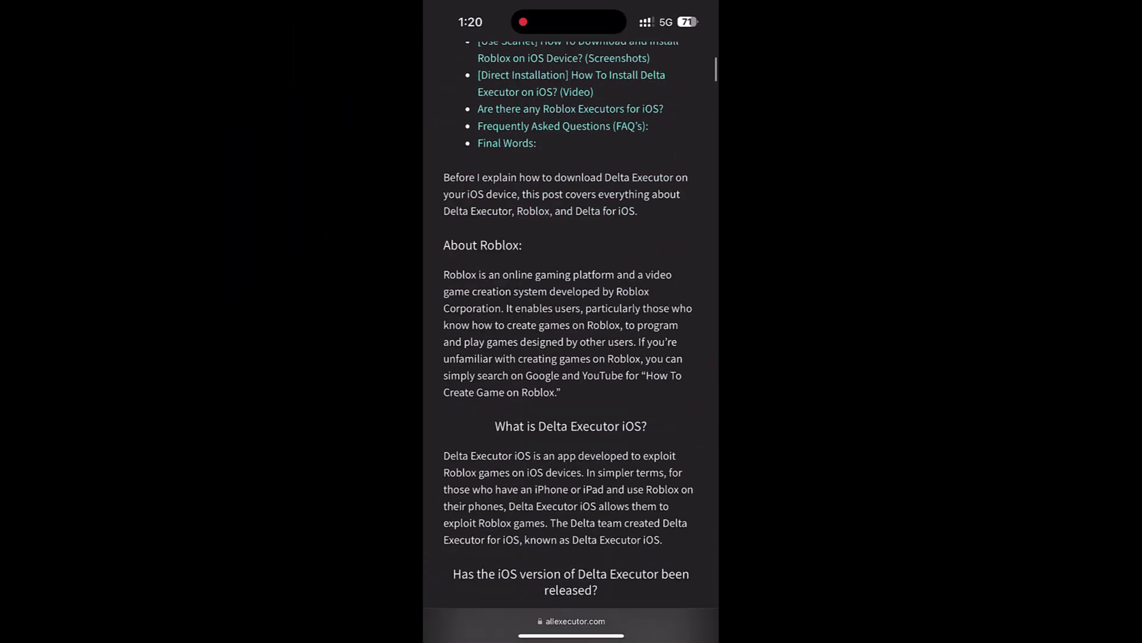
{"action": "scroll", "coordinate": [572, 322], "scroll_direction": "down", "scroll_amount": 5}
{"action": "scroll", "coordinate": [571, 321], "scroll_direction": "down", "scroll_amount": 5}
{"action": "scroll", "coordinate": [572, 321], "scroll_direction": "down", "scroll_amount": 3}
{"action": "scroll", "coordinate": [572, 322], "scroll_direction": "up", "scroll_amount": 3}
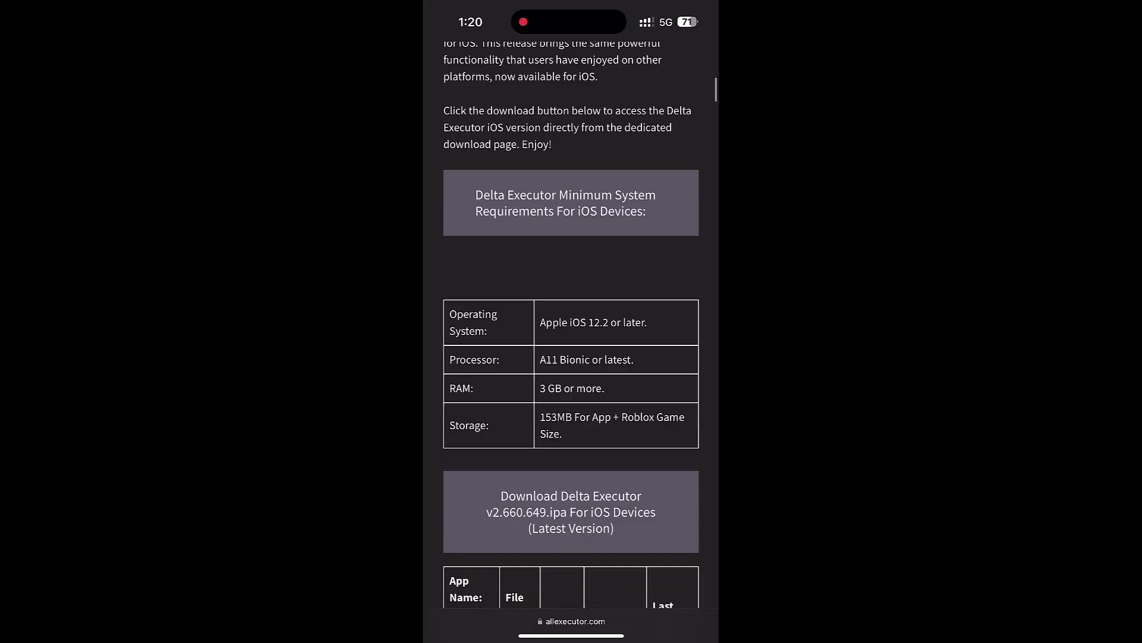
{"action": "scroll", "coordinate": [571, 322], "scroll_direction": "down", "scroll_amount": 5}
{"action": "scroll", "coordinate": [571, 321], "scroll_direction": "down", "scroll_amount": 2}
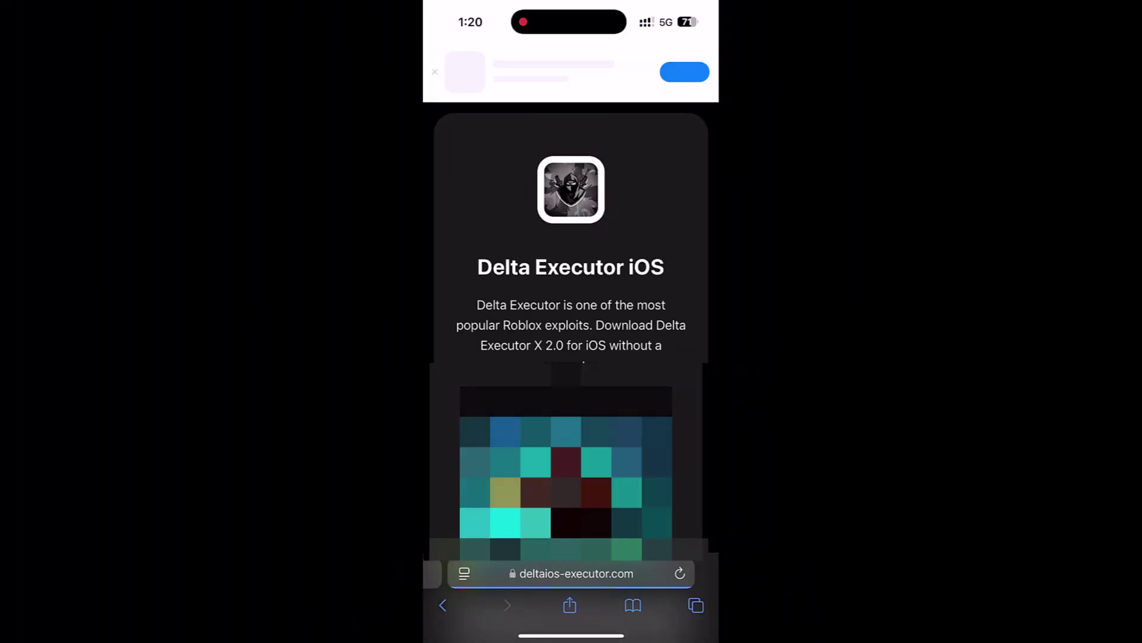
{"action": "scroll", "coordinate": [572, 340], "scroll_direction": "down", "scroll_amount": 3}
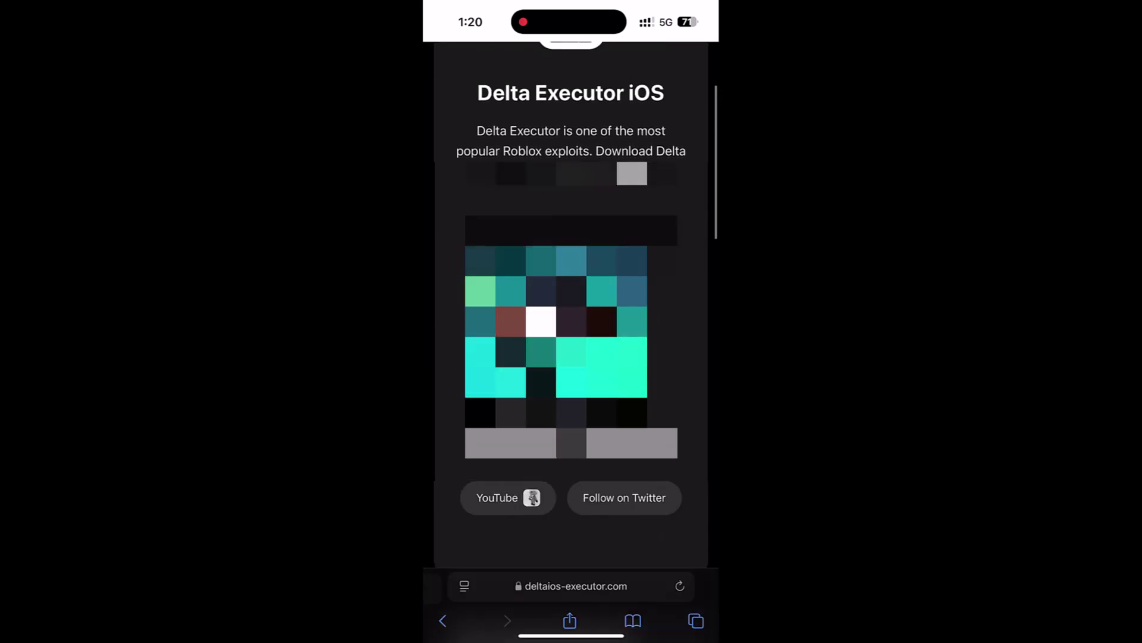
{"action": "scroll", "coordinate": [572, 340], "scroll_direction": "up", "scroll_amount": 1}
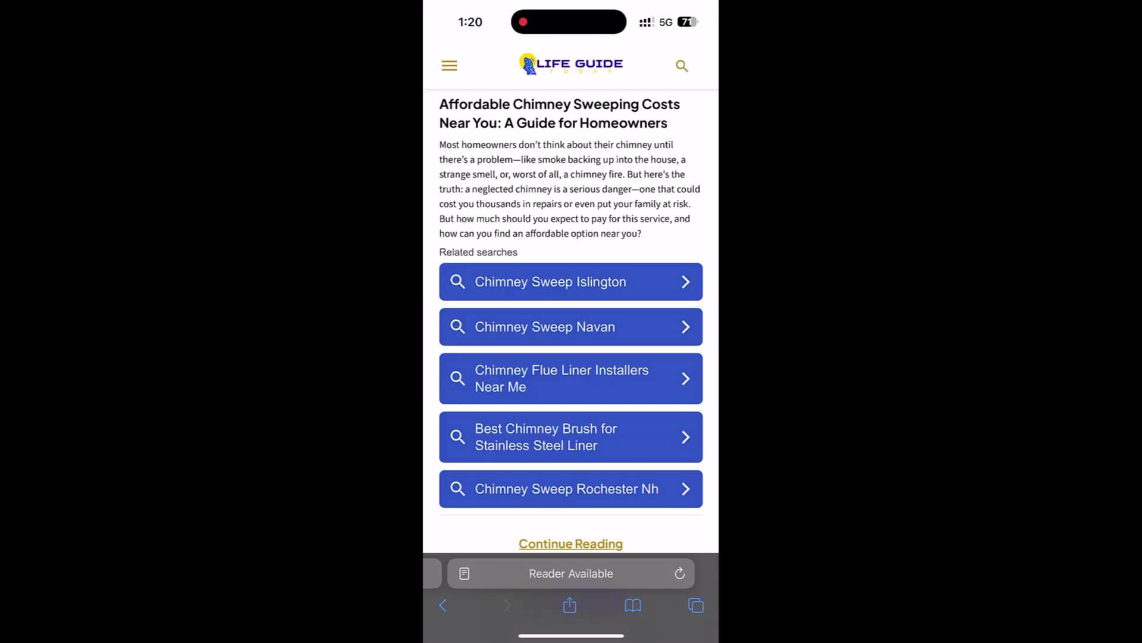
Step: Leave the ad tabs and reopen the Delta Executor iOS download tab
{"action": "left_click", "coordinate": [696, 605]}
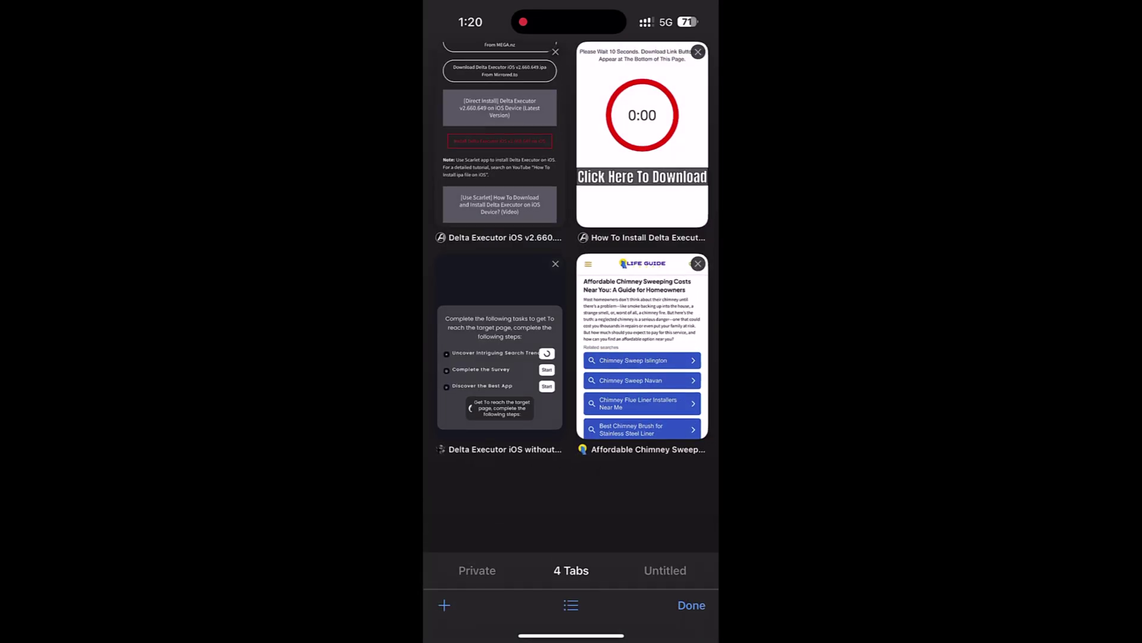
{"action": "left_click", "coordinate": [498, 357]}
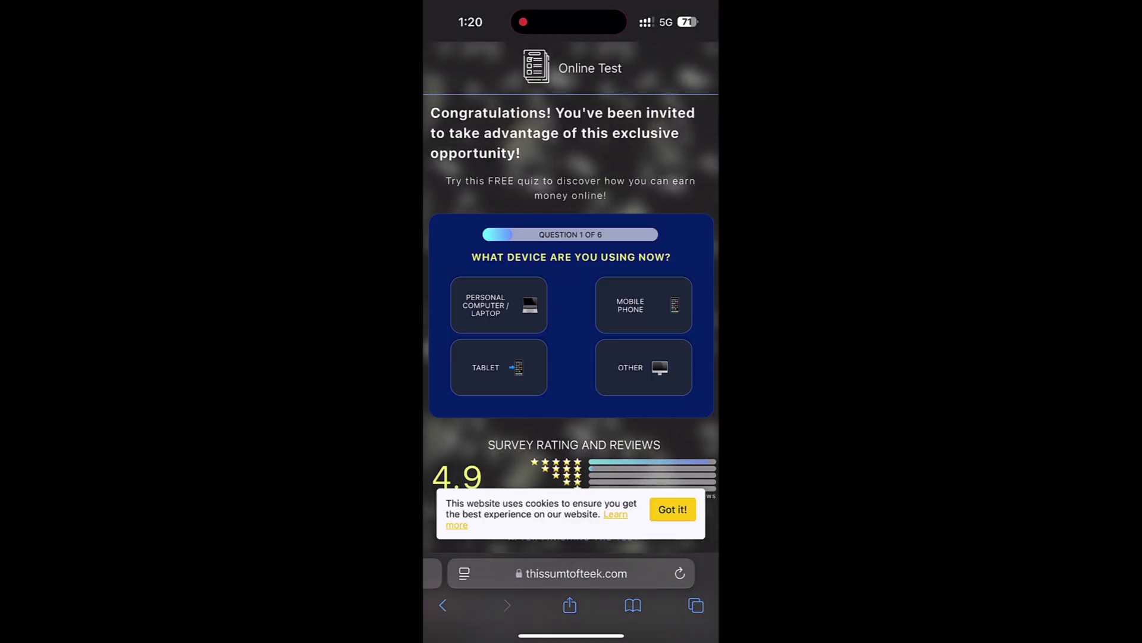
{"action": "left_click", "coordinate": [697, 605]}
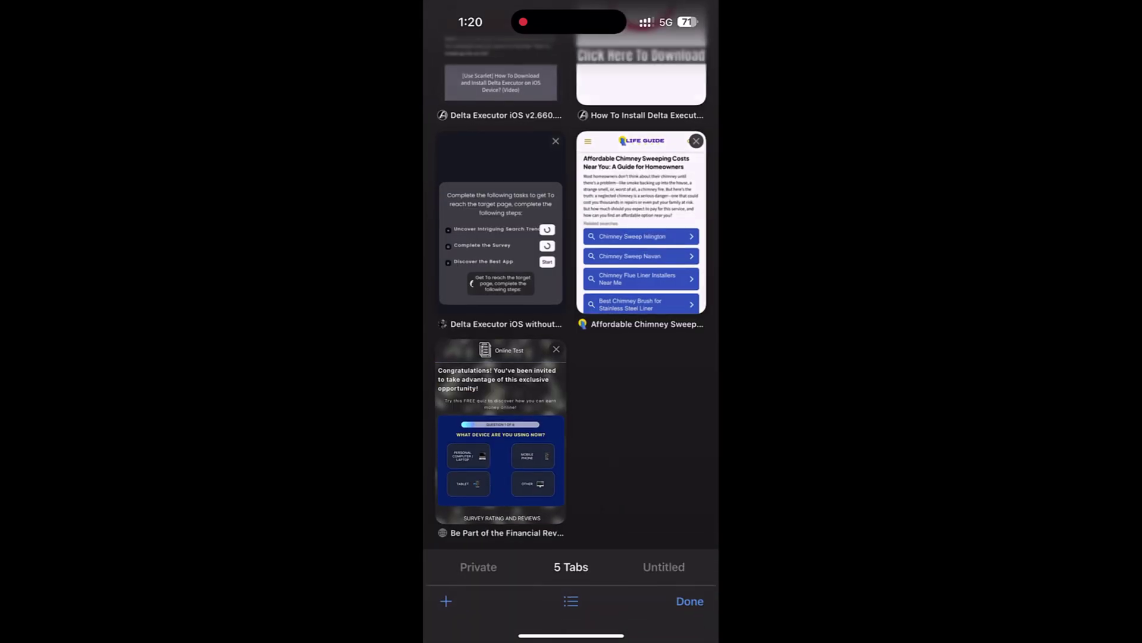
{"action": "left_click", "coordinate": [501, 233]}
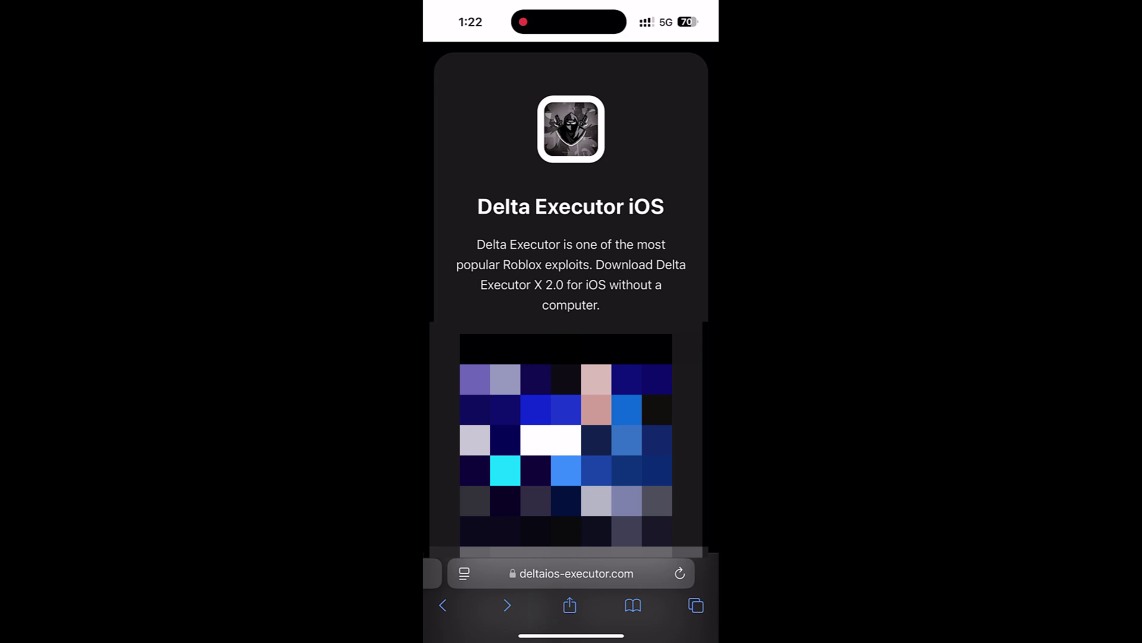
{"action": "scroll", "coordinate": [571, 357], "scroll_direction": "down", "scroll_amount": 2}
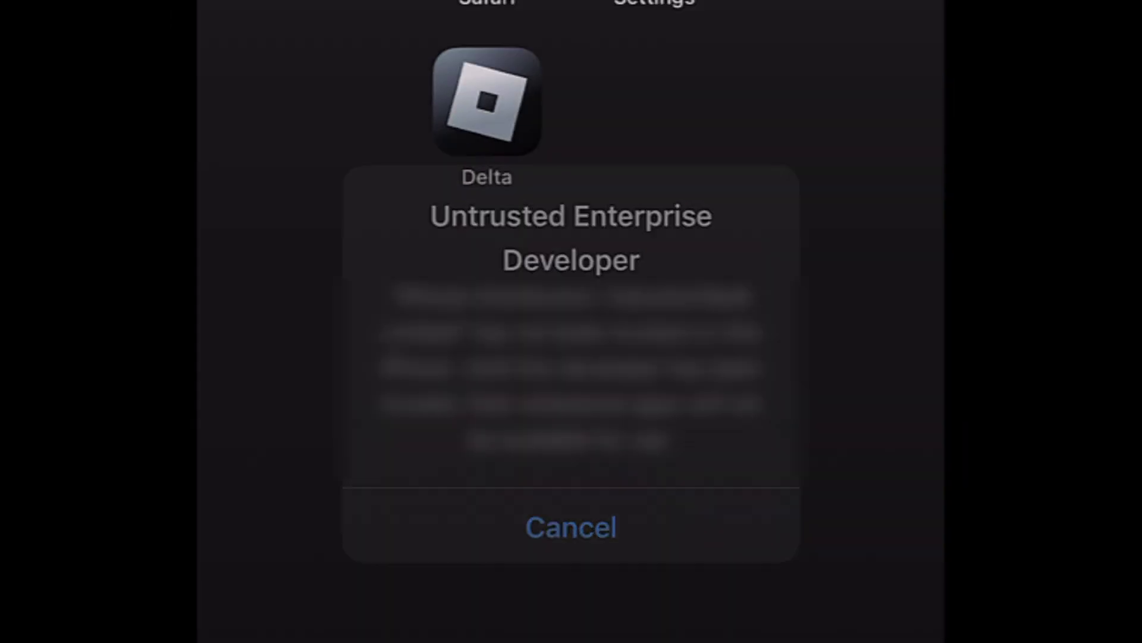
Step: Dismiss the untrusted-developer warning and open the developer's page in Settings > General to trust it
{"action": "left_click", "coordinate": [572, 545]}
{"action": "left_click", "coordinate": [613, 120]}
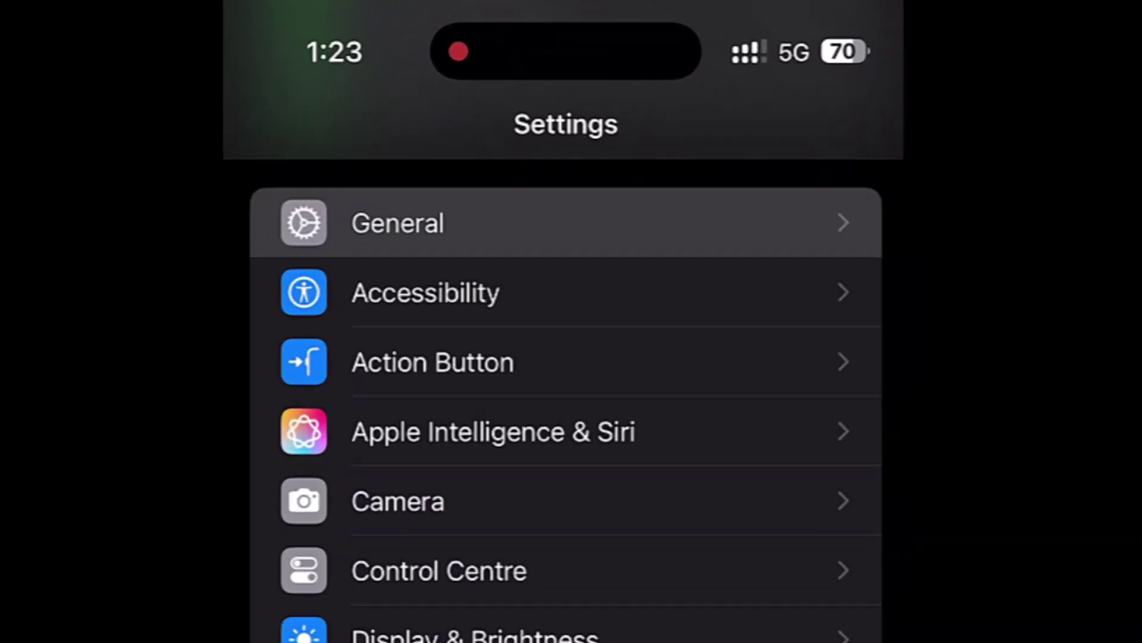
{"action": "left_click", "coordinate": [425, 188]}
{"action": "scroll", "coordinate": [542, 357], "scroll_direction": "down", "scroll_amount": 5}
{"action": "scroll", "coordinate": [543, 357], "scroll_direction": "down", "scroll_amount": 10}
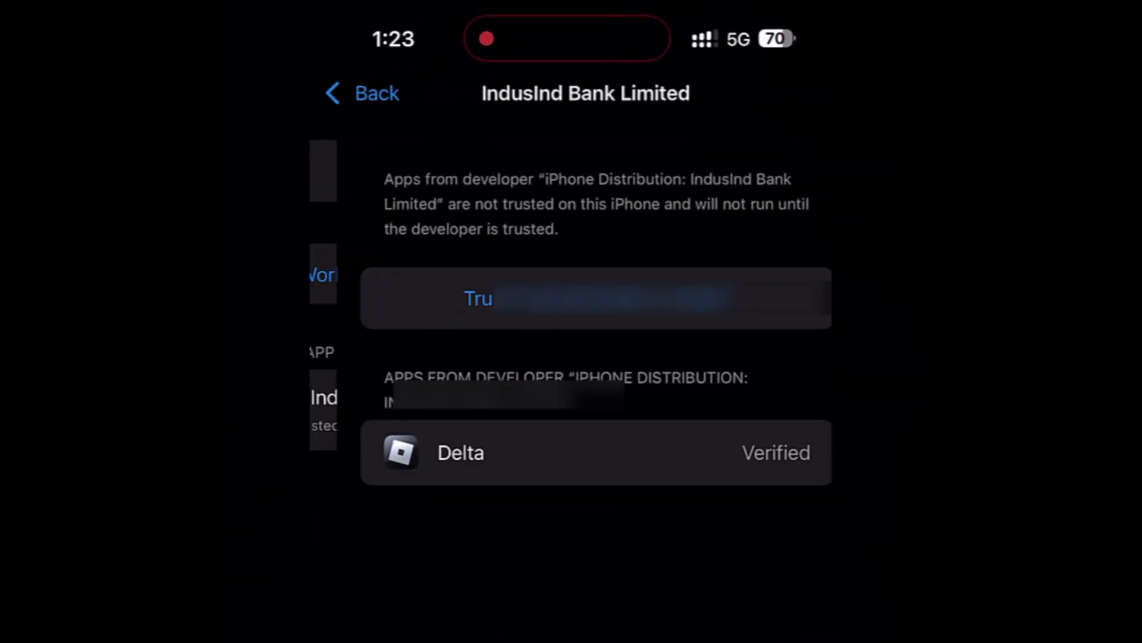
{"action": "left_click", "coordinate": [571, 299]}
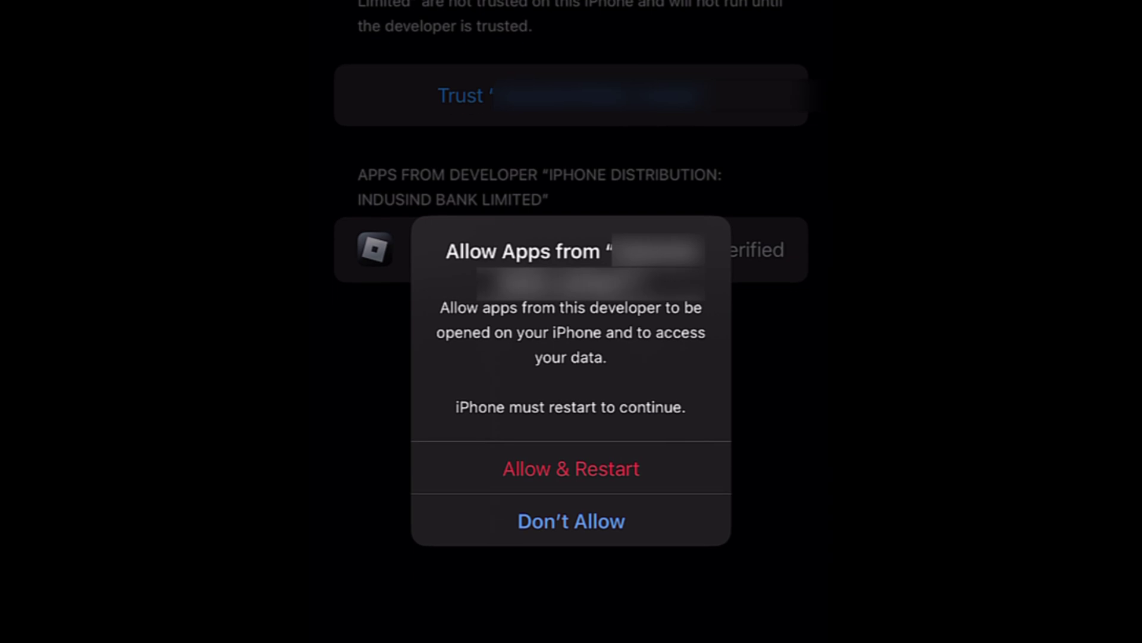
Step: Choose Allow & Restart for the developer's apps
{"action": "left_click", "coordinate": [572, 468]}
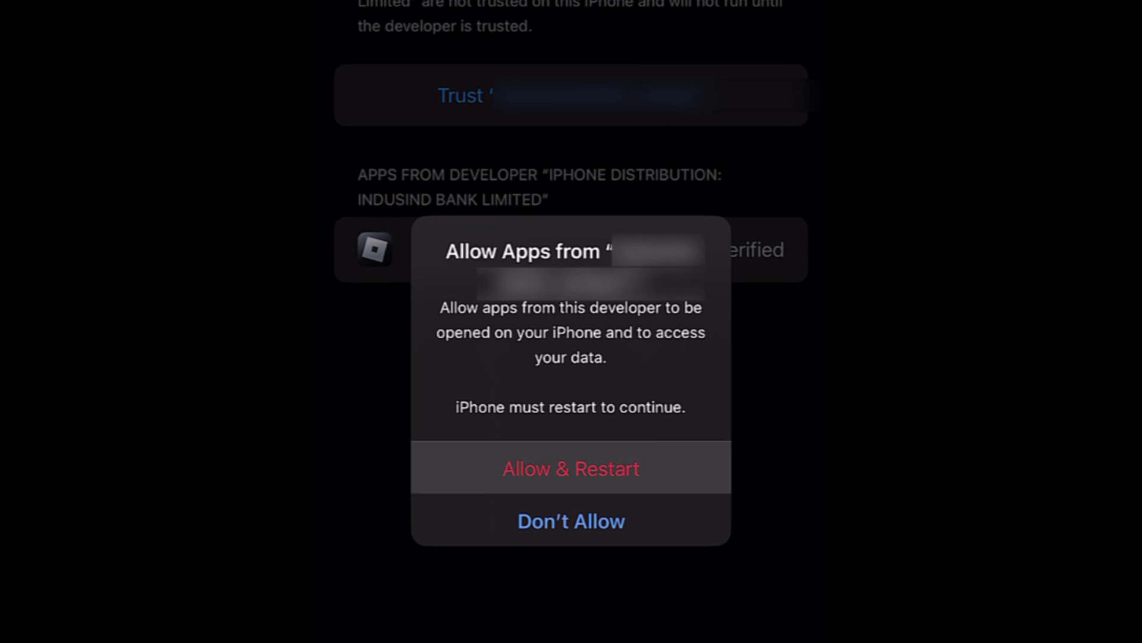